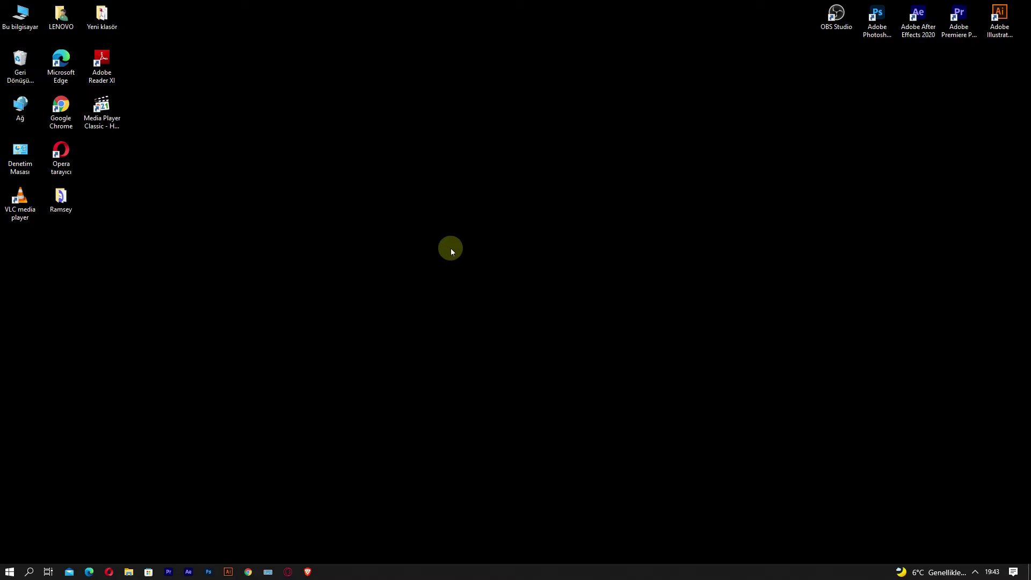
View the Ağ sıfırlama page in the Ağ ve İnternet settings and close Settings without resetting the network
{"action": "right_click", "coordinate": [28, 17]}
{"action": "left_click", "coordinate": [68, 144]}
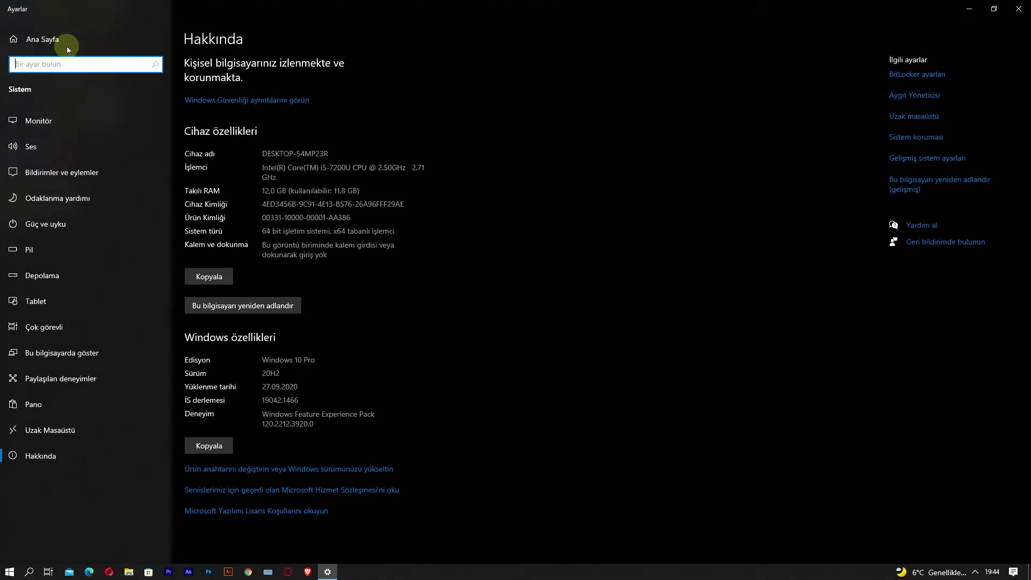
{"action": "left_click", "coordinate": [48, 38]}
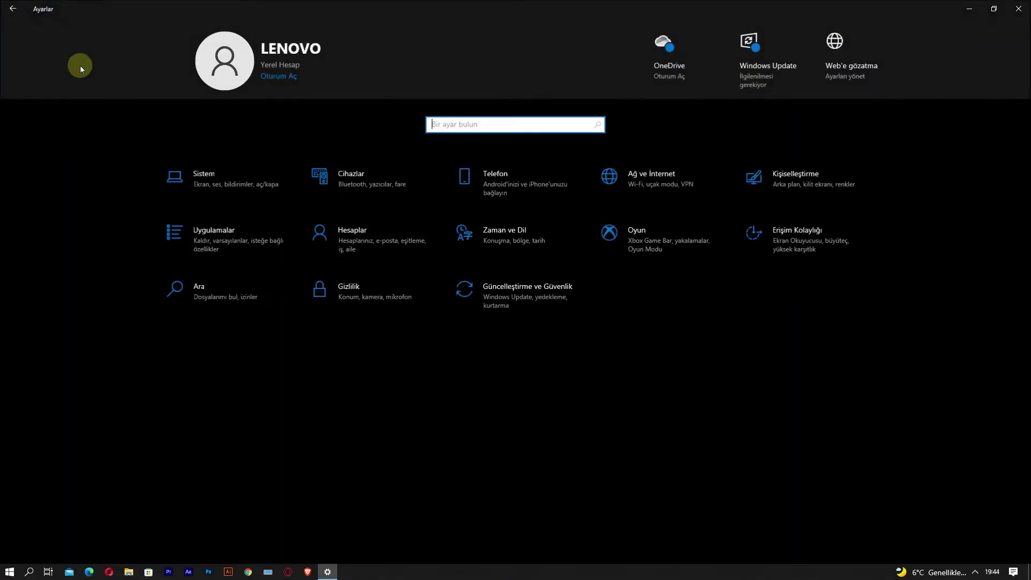
{"action": "left_click", "coordinate": [657, 187]}
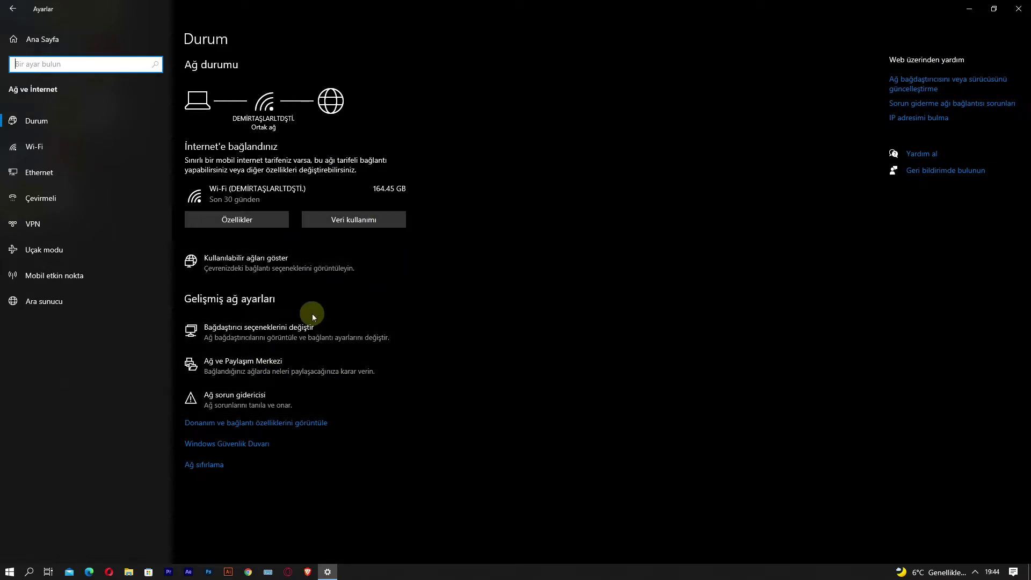
{"action": "left_click", "coordinate": [220, 468]}
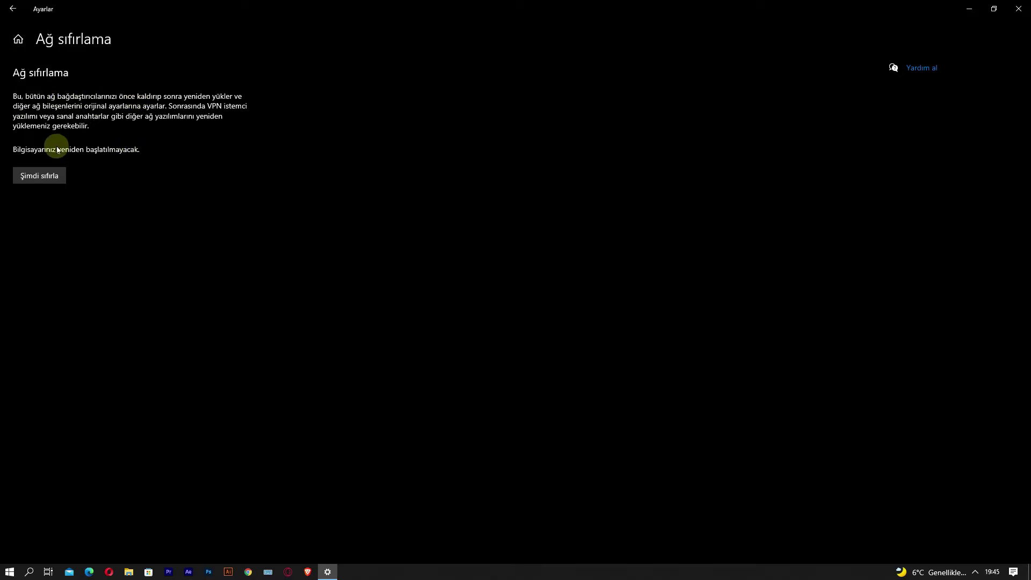
{"action": "left_click", "coordinate": [13, 12]}
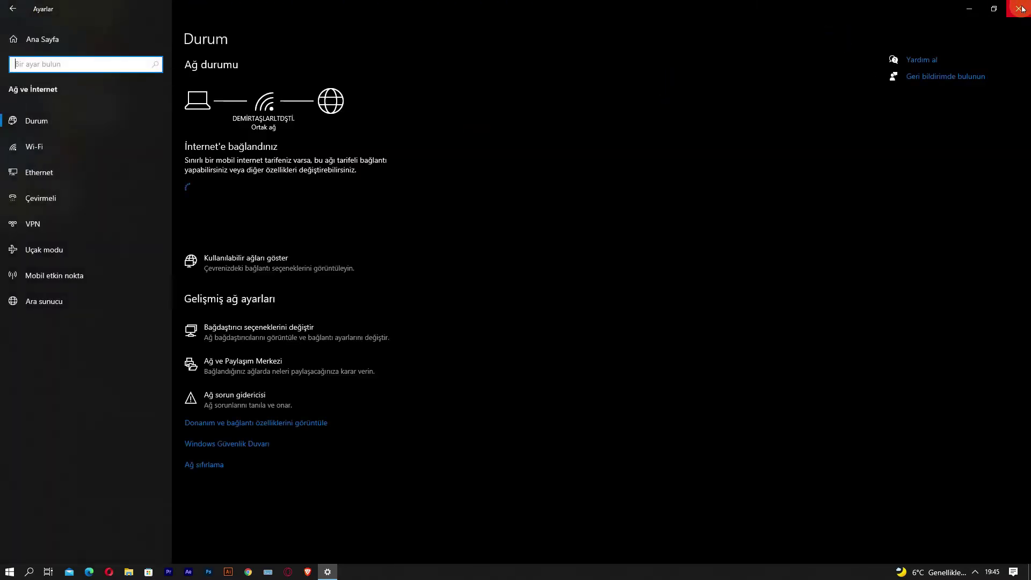
{"action": "left_click", "coordinate": [1021, 9]}
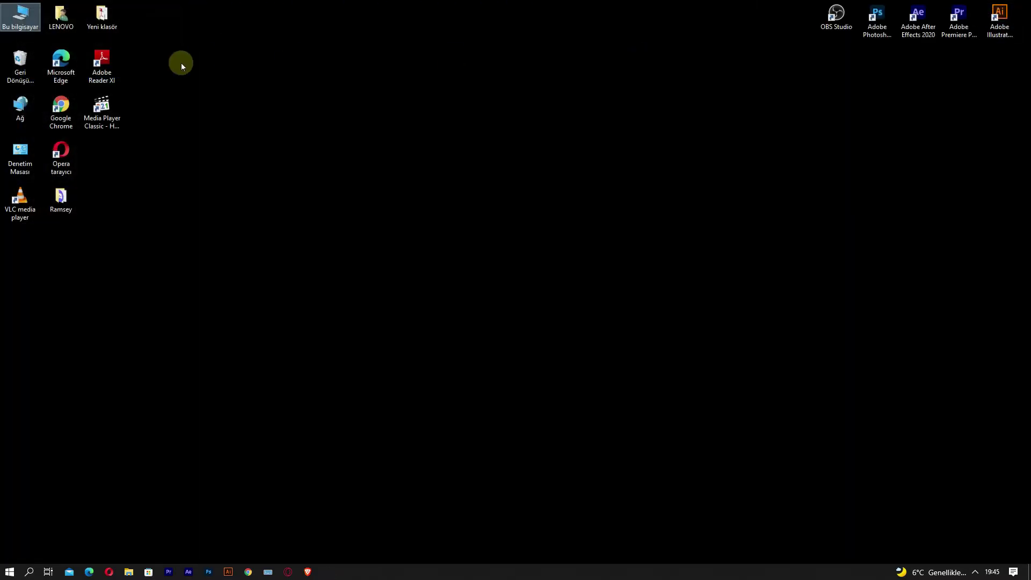
Open Aygıt Yöneticisi in Bilgisayar Yönetimi and expand Ağ bağdaştırıcıları, keeping the window at a reduced size on the desktop
{"action": "right_click", "coordinate": [26, 22]}
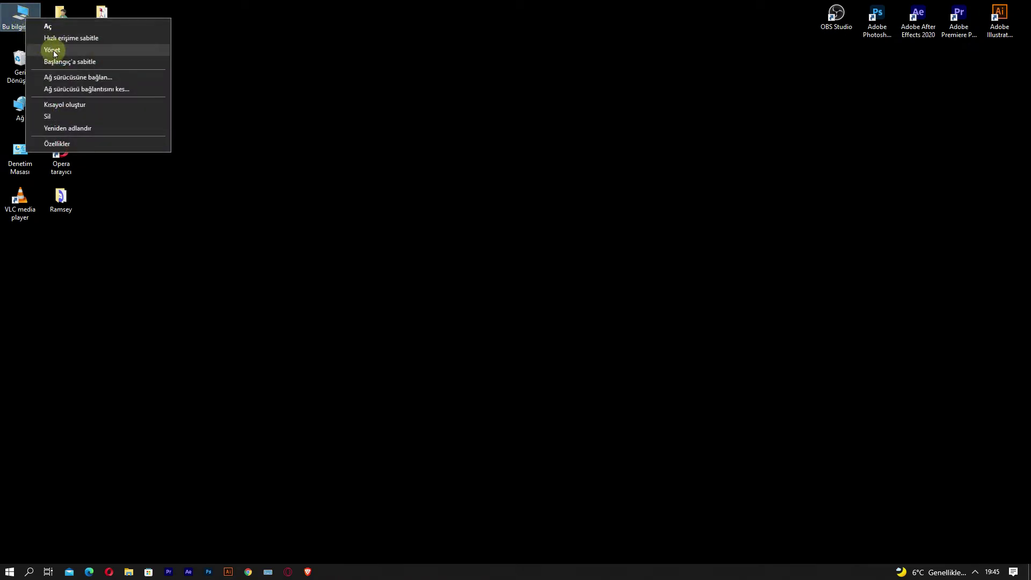
{"action": "left_click", "coordinate": [53, 53]}
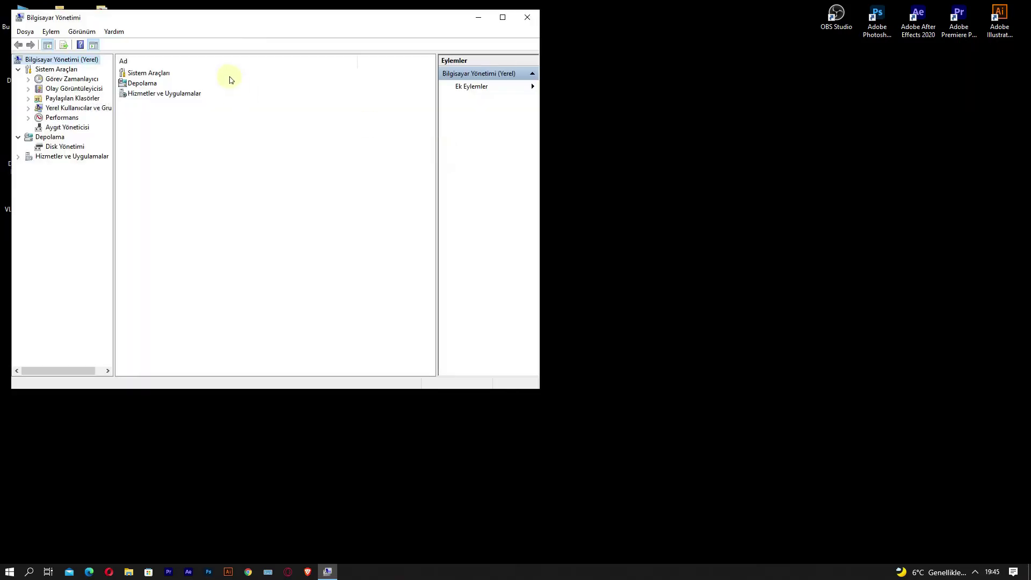
{"action": "left_click", "coordinate": [503, 17]}
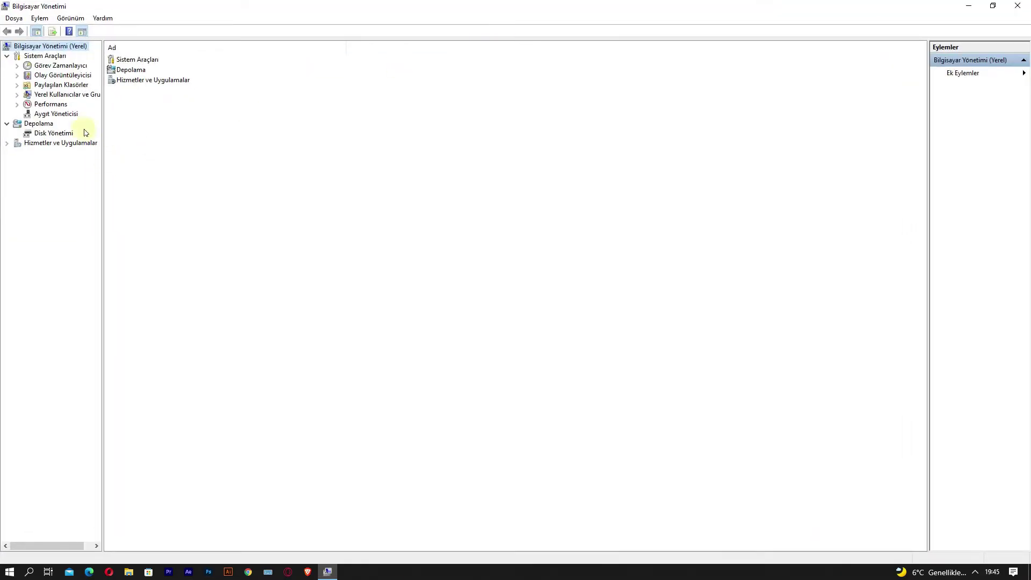
{"action": "left_click", "coordinate": [57, 115]}
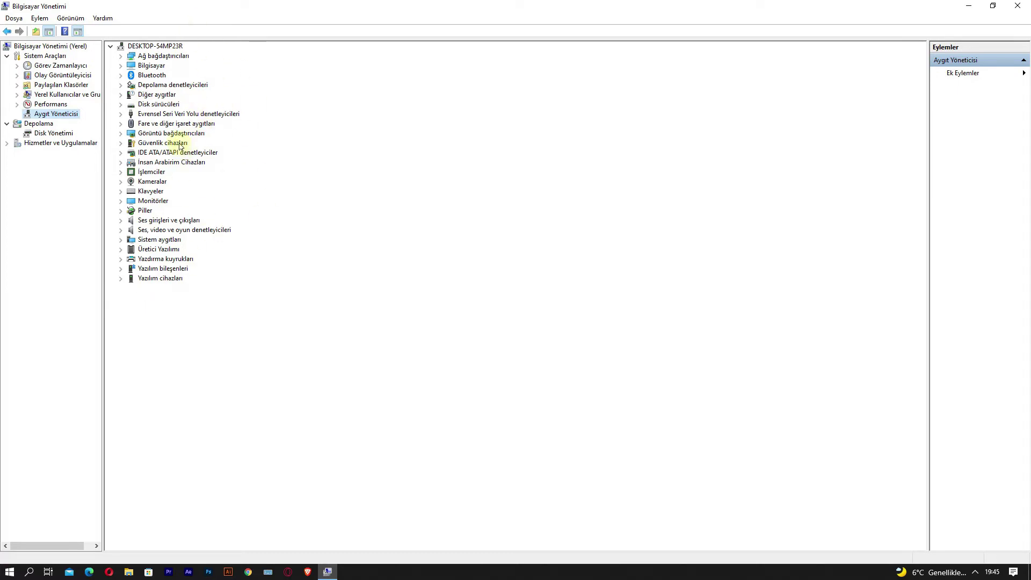
{"action": "double_click", "coordinate": [160, 57]}
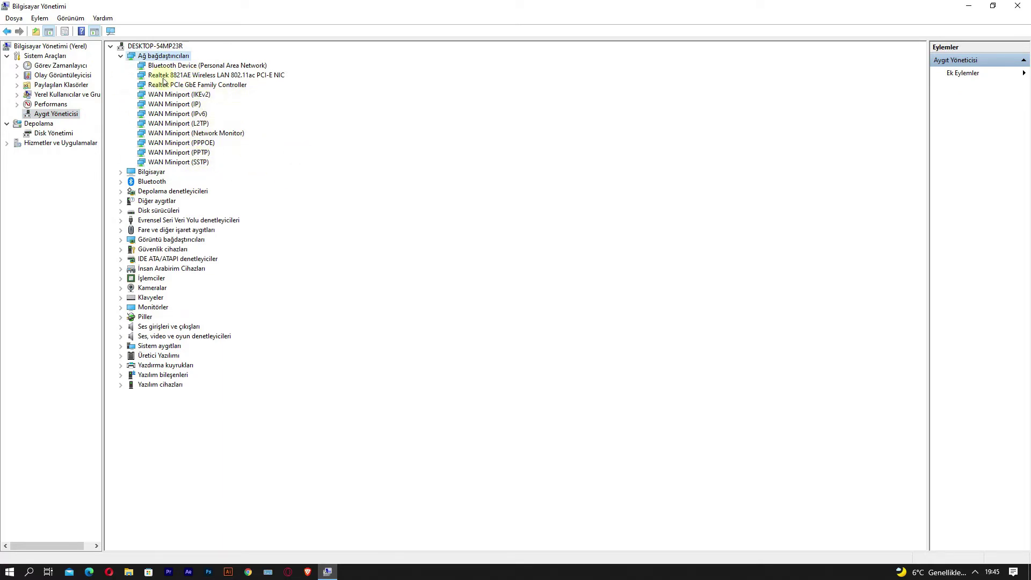
{"action": "left_click", "coordinate": [993, 5]}
{"action": "left_click_drag", "start_coordinate": [396, 34], "coordinate": [591, 42]}
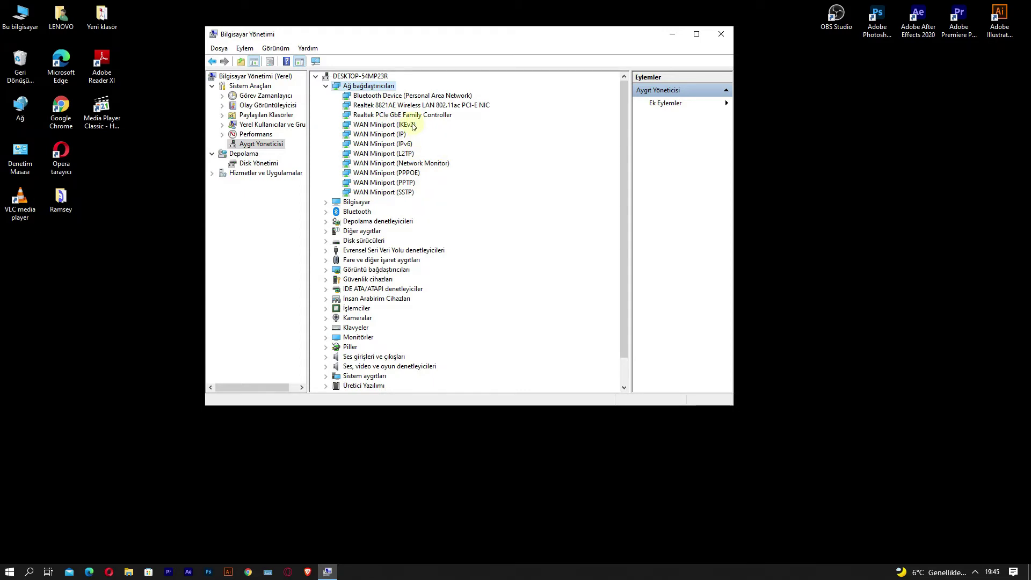
{"action": "left_click_drag", "start_coordinate": [411, 34], "coordinate": [437, 35]}
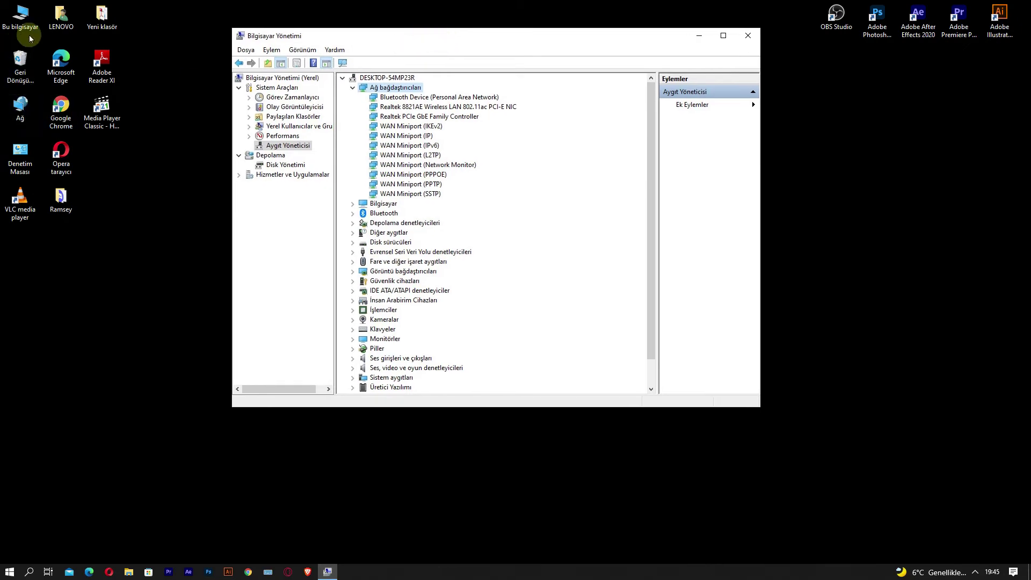
Open the Donanım ve bağlantı özelliklerini görüntüle page in the Ağ ve İnternet settings and find the Wi-Fi entry
{"action": "right_click", "coordinate": [29, 21]}
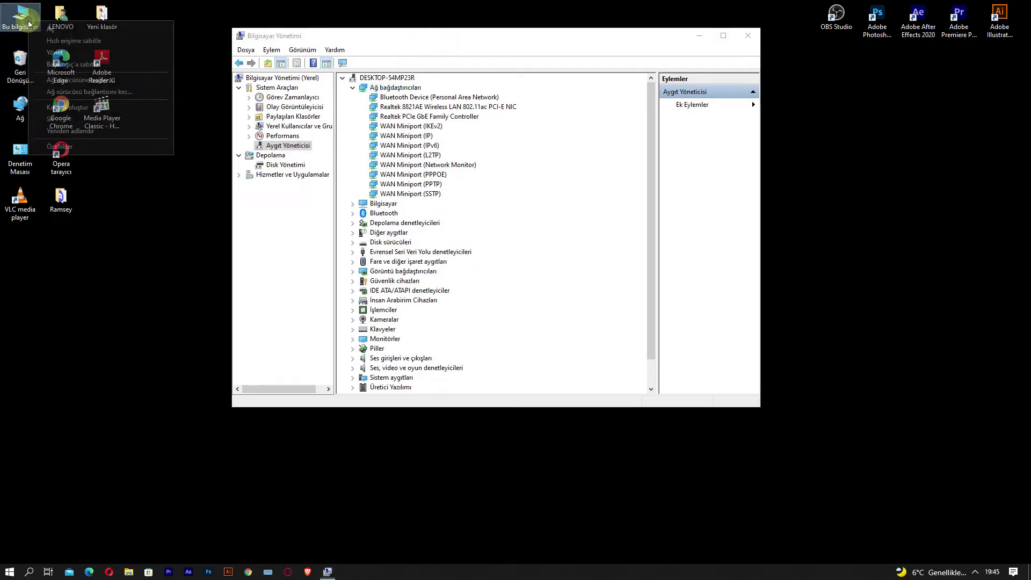
{"action": "left_click", "coordinate": [69, 151]}
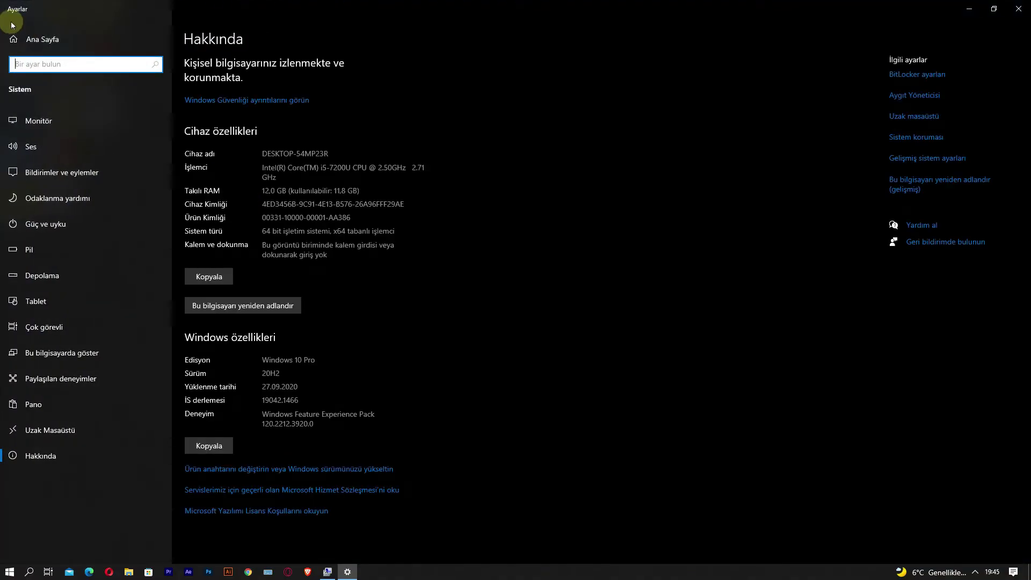
{"action": "left_click", "coordinate": [15, 37]}
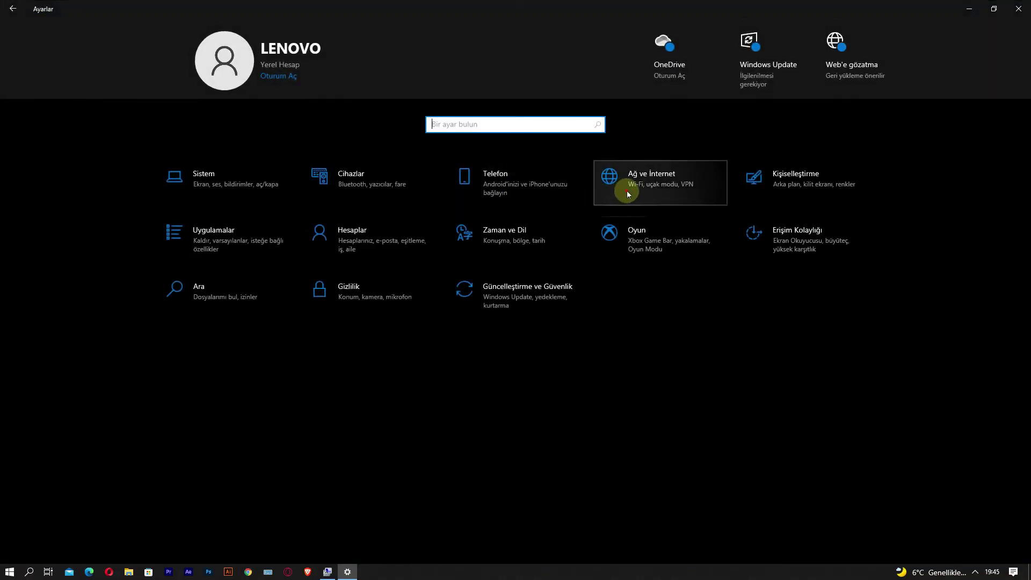
{"action": "left_click", "coordinate": [594, 197]}
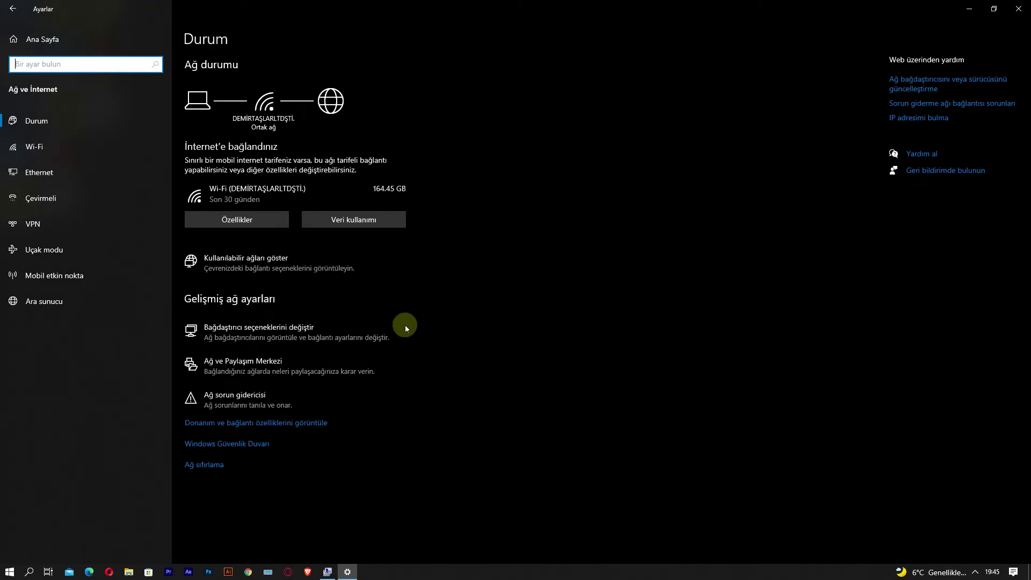
{"action": "left_click", "coordinate": [267, 424]}
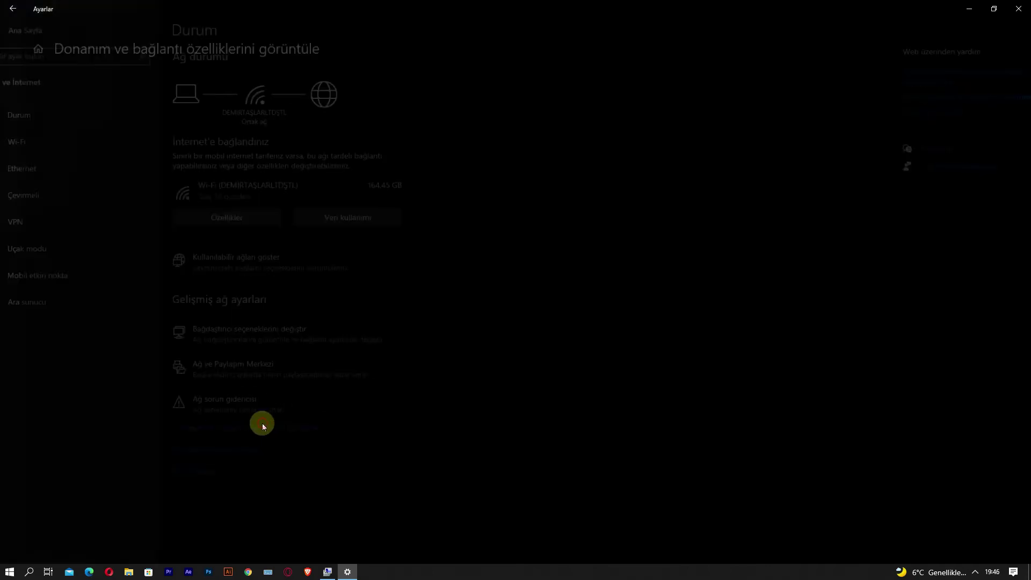
{"action": "scroll", "coordinate": [225, 214], "scroll_direction": "down", "scroll_amount": 6}
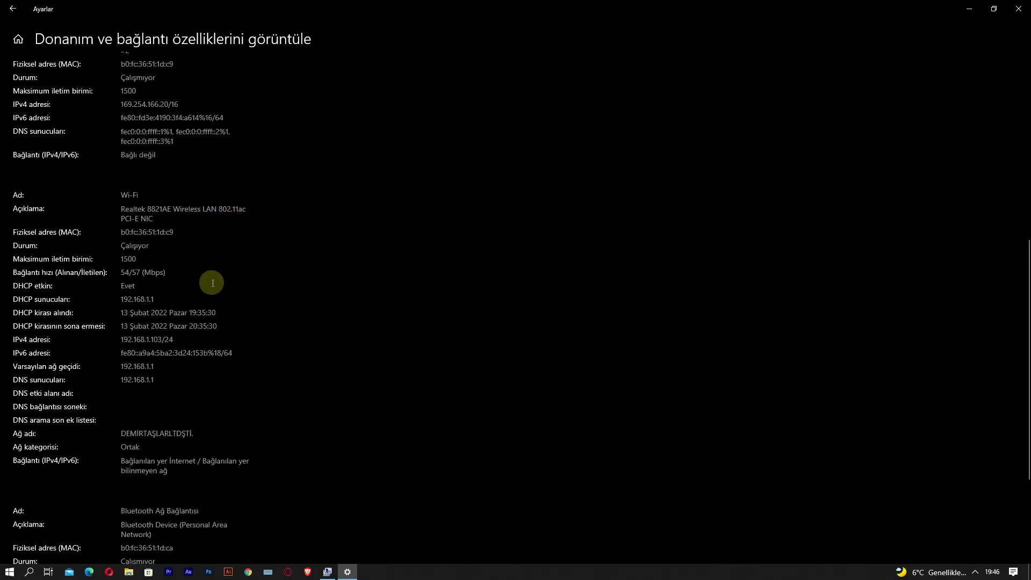
Check the Durum and Açıklama of the Wi-Fi connection to identify the active adapter model, and close Settings
{"action": "double_click", "coordinate": [129, 247]}
{"action": "left_click", "coordinate": [124, 248]}
{"action": "triple_click", "coordinate": [150, 219]}
{"action": "left_click", "coordinate": [155, 215]}
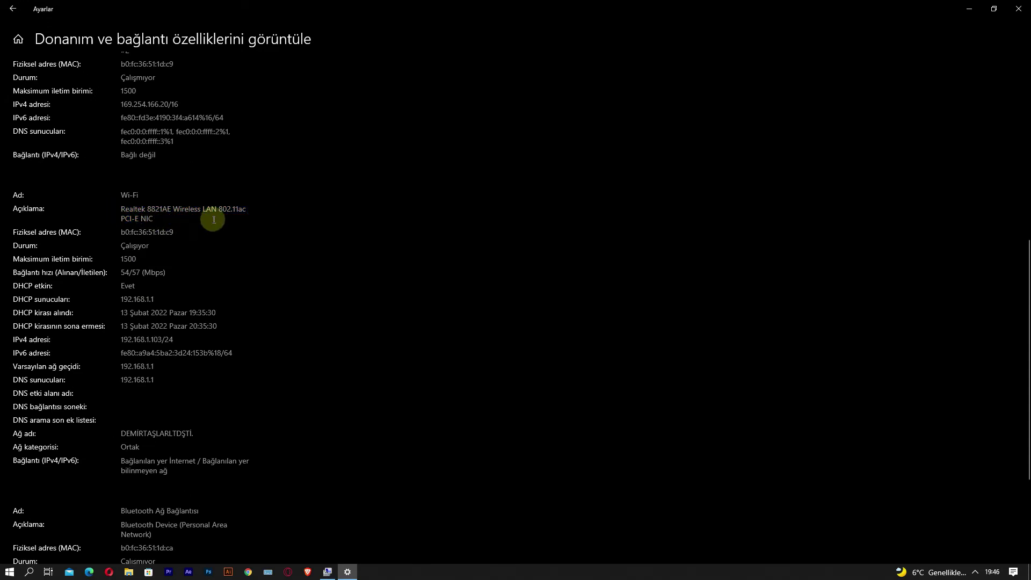
{"action": "left_click_drag", "start_coordinate": [124, 218], "coordinate": [148, 219]}
{"action": "left_click", "coordinate": [176, 218]}
{"action": "triple_click", "coordinate": [142, 213]}
{"action": "left_click", "coordinate": [139, 217]}
{"action": "left_click", "coordinate": [1019, 8]}
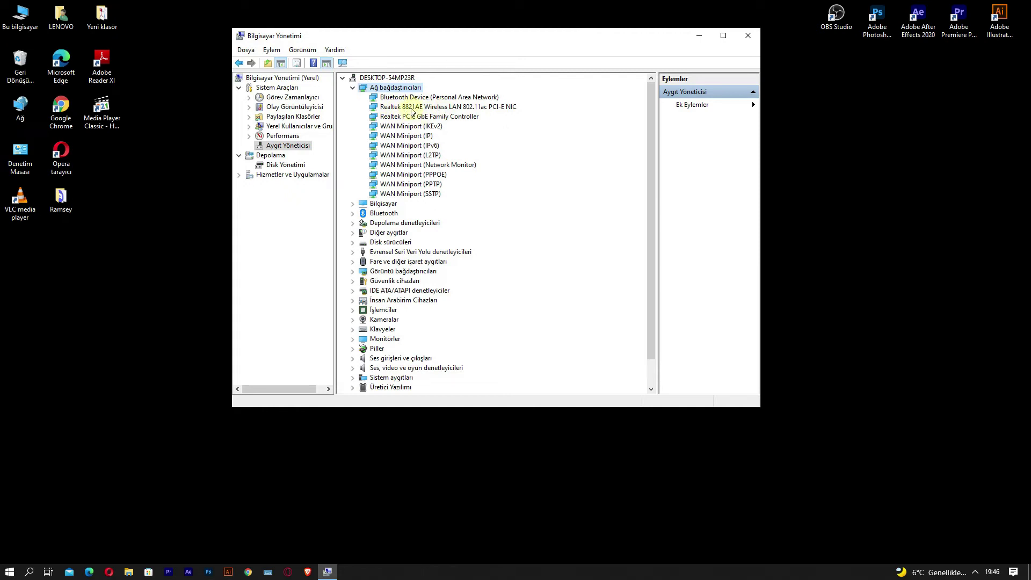
Update the Realtek 8821AE Wireless LAN 802.11ac PCI-E NIC driver with the same-named model from the computer's available drivers, and close Bilgisayar Yönetimi
{"action": "right_click", "coordinate": [413, 111]}
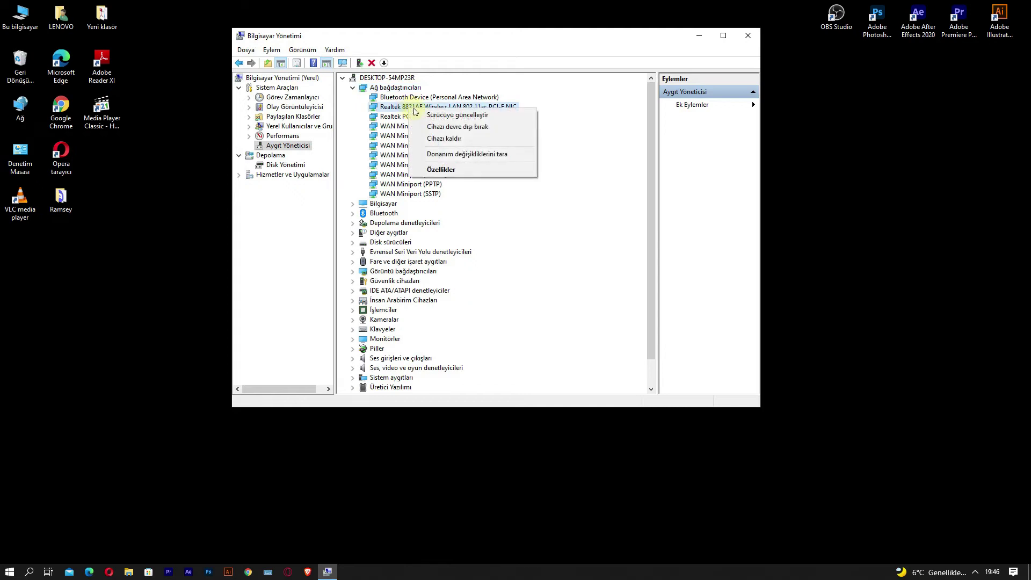
{"action": "left_click", "coordinate": [450, 116]}
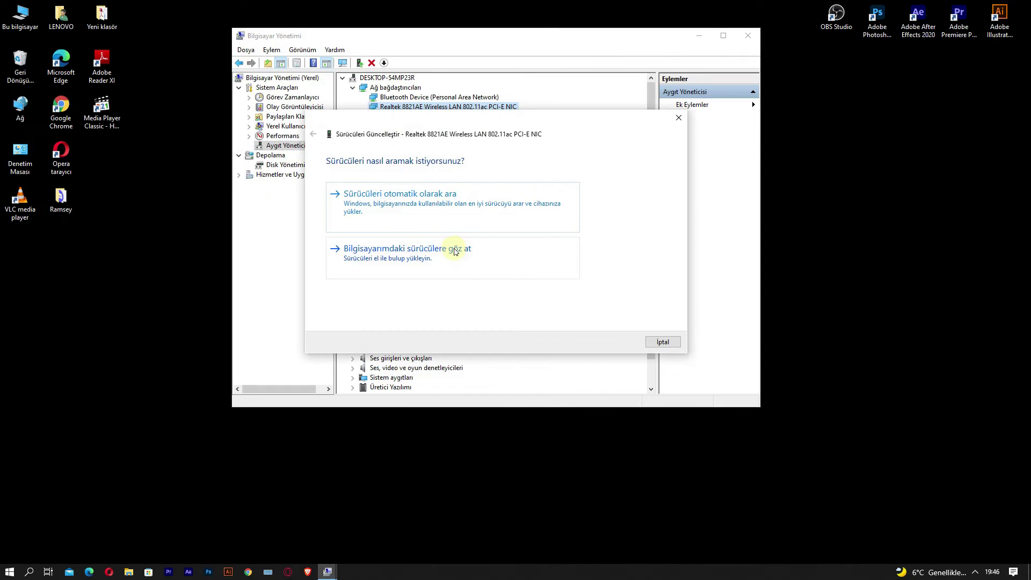
{"action": "left_click", "coordinate": [424, 257]}
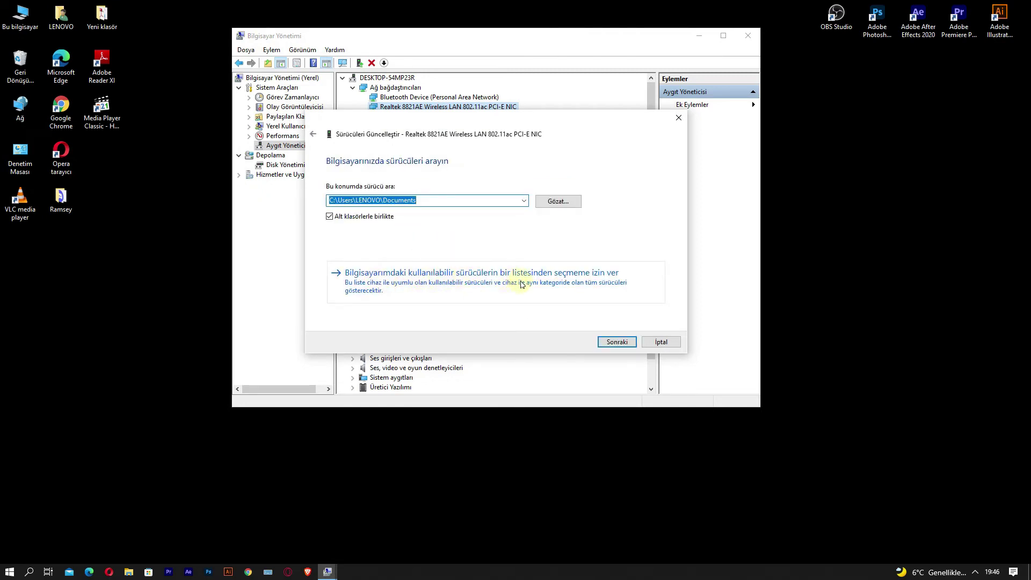
{"action": "left_click", "coordinate": [492, 279]}
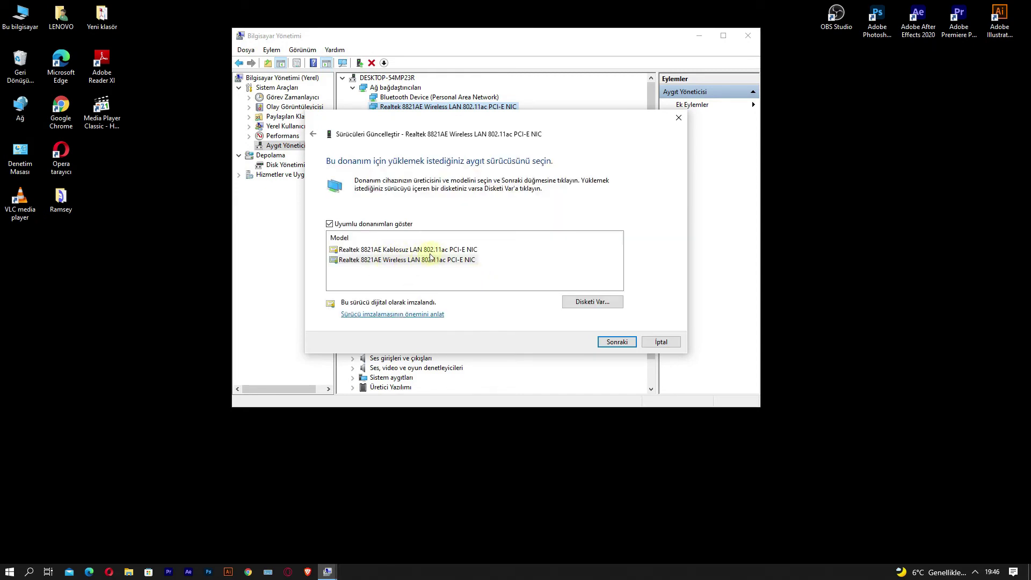
{"action": "left_click", "coordinate": [401, 262]}
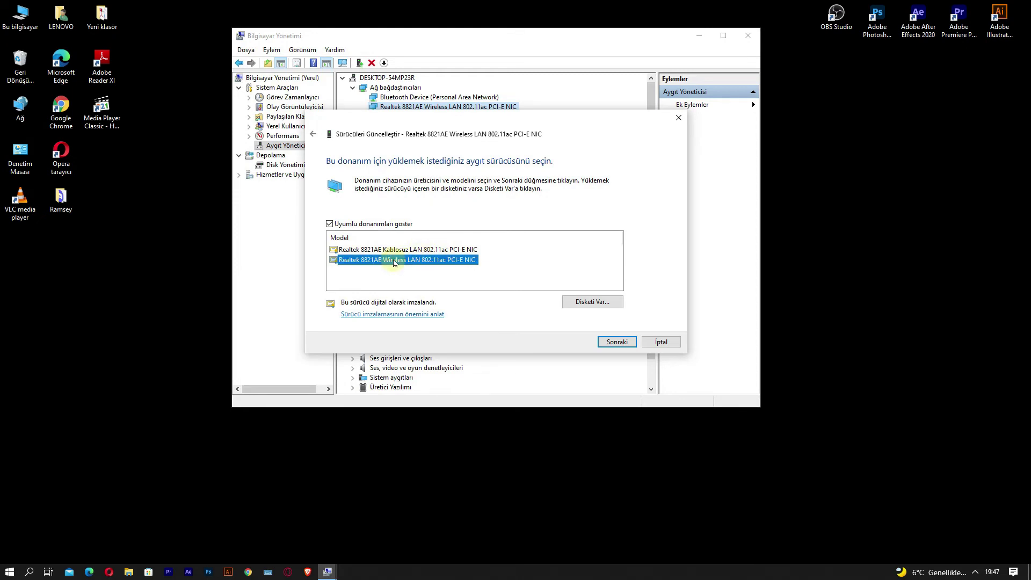
{"action": "left_click", "coordinate": [619, 342]}
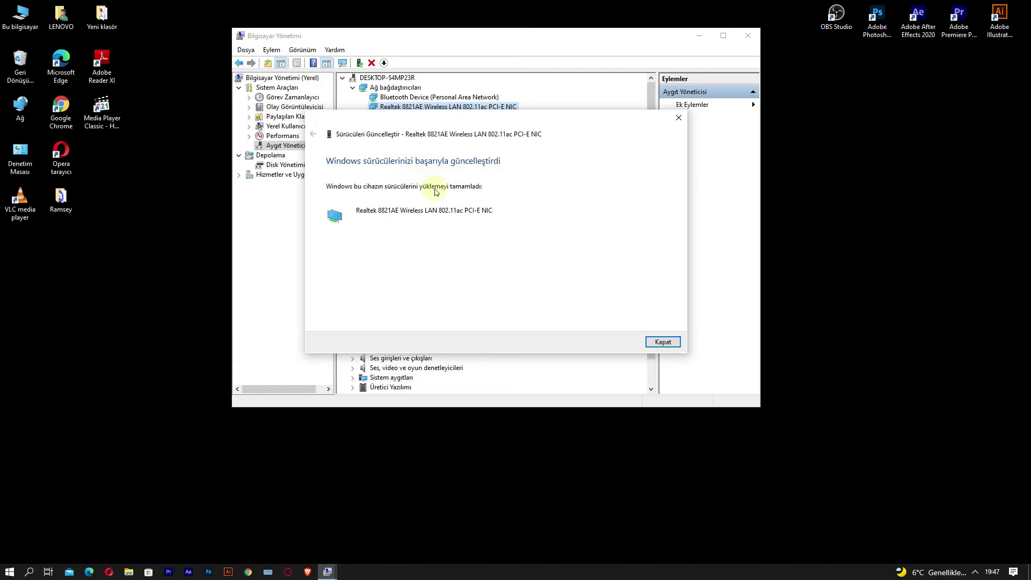
{"action": "left_click", "coordinate": [666, 342]}
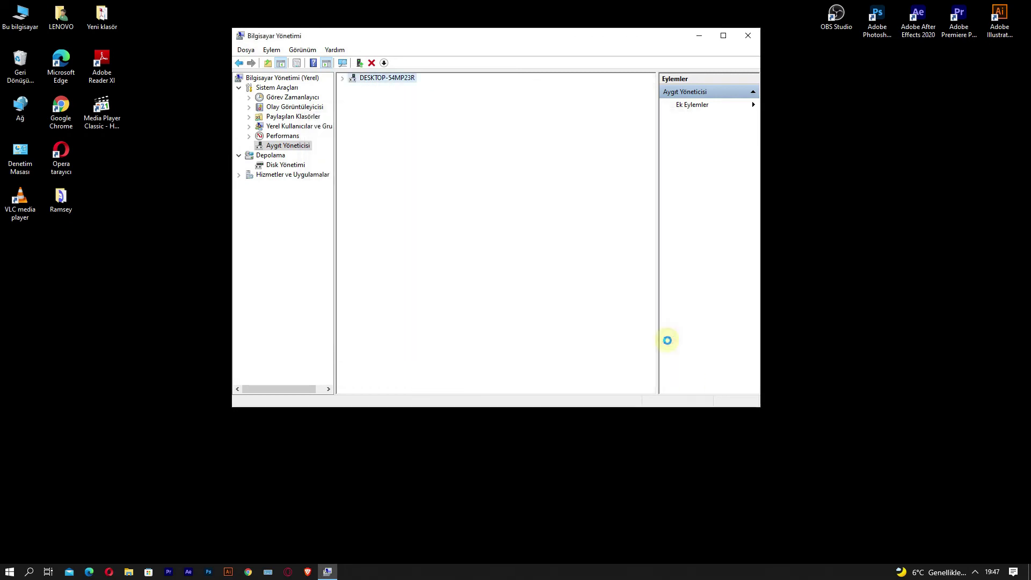
{"action": "left_click", "coordinate": [748, 36]}
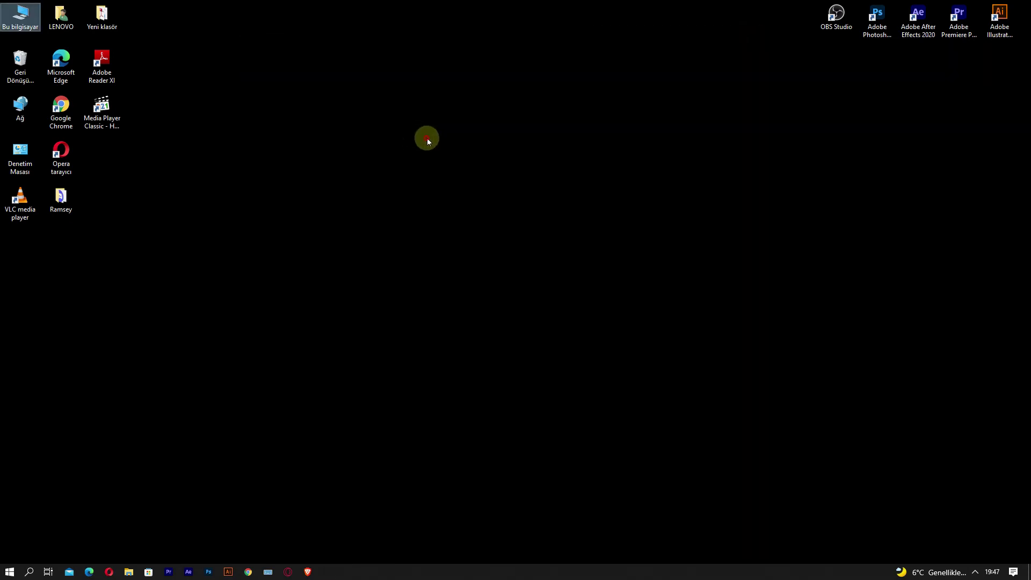
{"action": "left_click", "coordinate": [427, 139]}
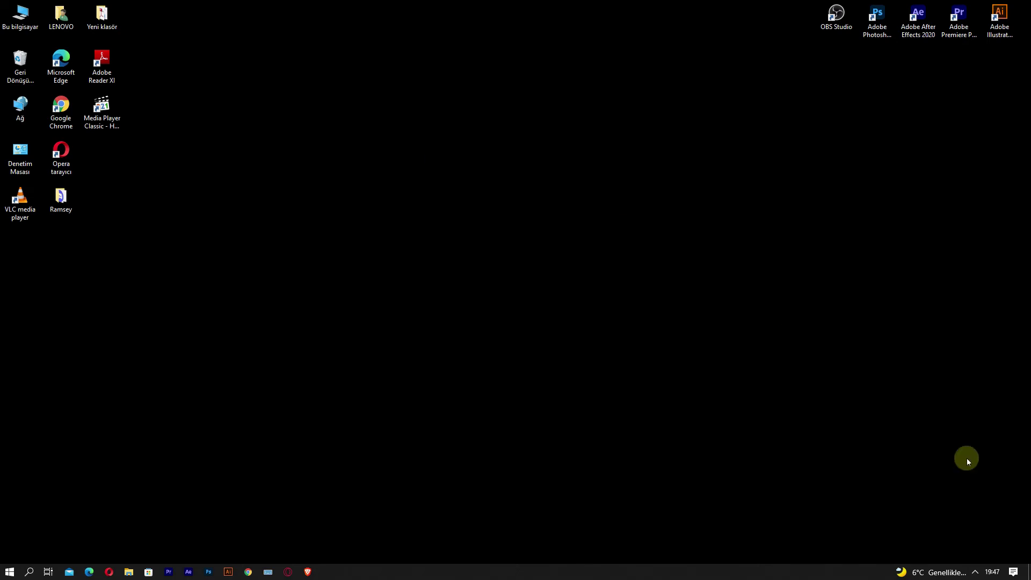
Check the Wi-Fi network connection from the hidden system tray icons
{"action": "left_click", "coordinate": [976, 572]}
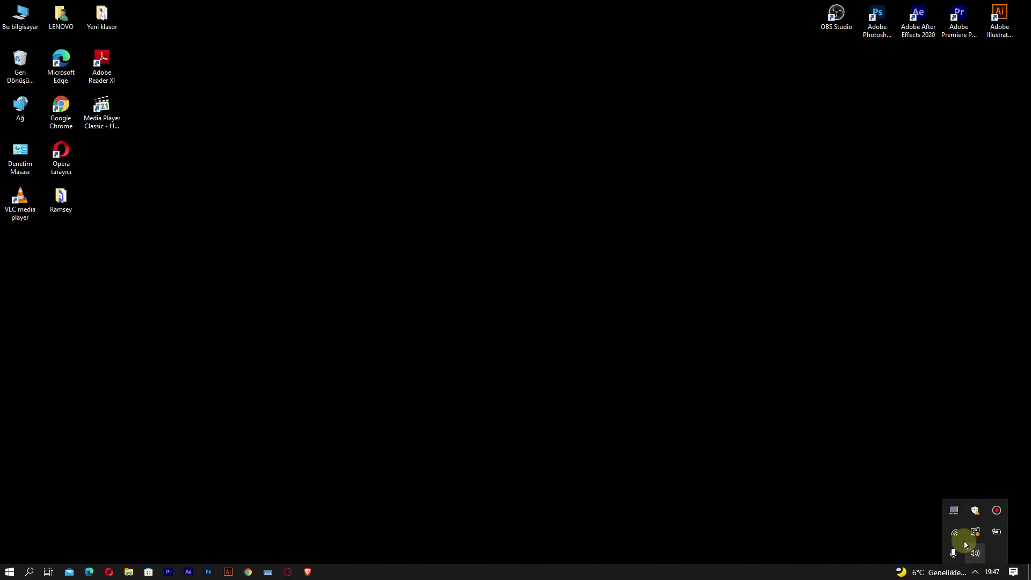
{"action": "left_click", "coordinate": [954, 531]}
{"action": "left_click", "coordinate": [976, 572]}
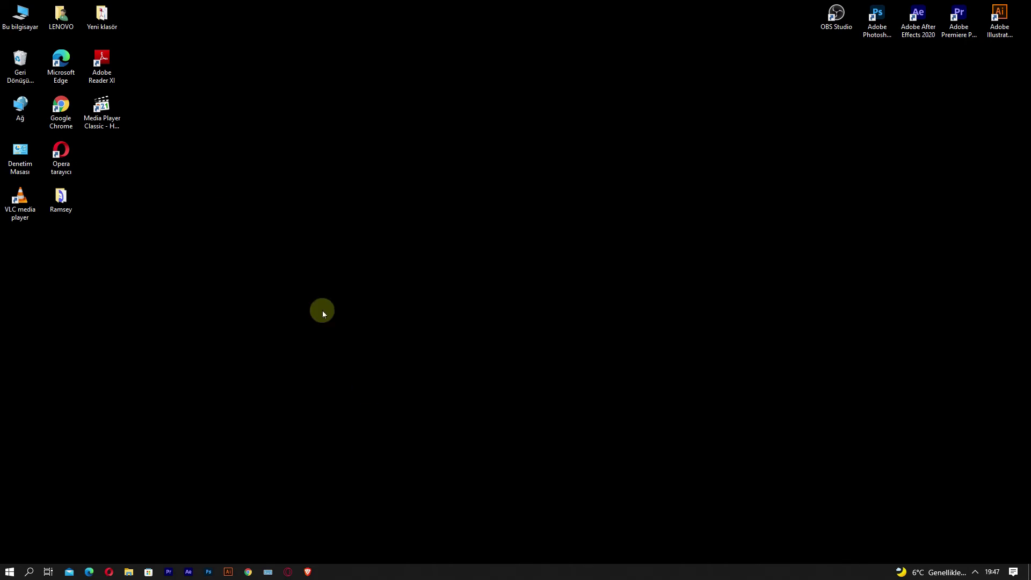
Review the pending updates on the Windows Update page under Güncelleştirme ve Güvenlik and close Settings
{"action": "right_click", "coordinate": [20, 30]}
{"action": "left_click", "coordinate": [77, 159]}
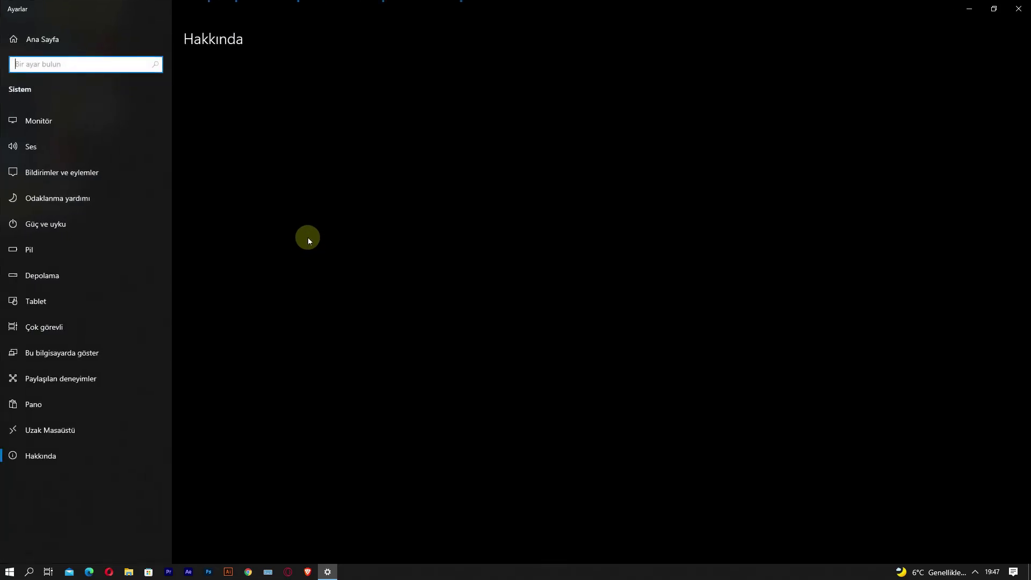
{"action": "left_click", "coordinate": [16, 39]}
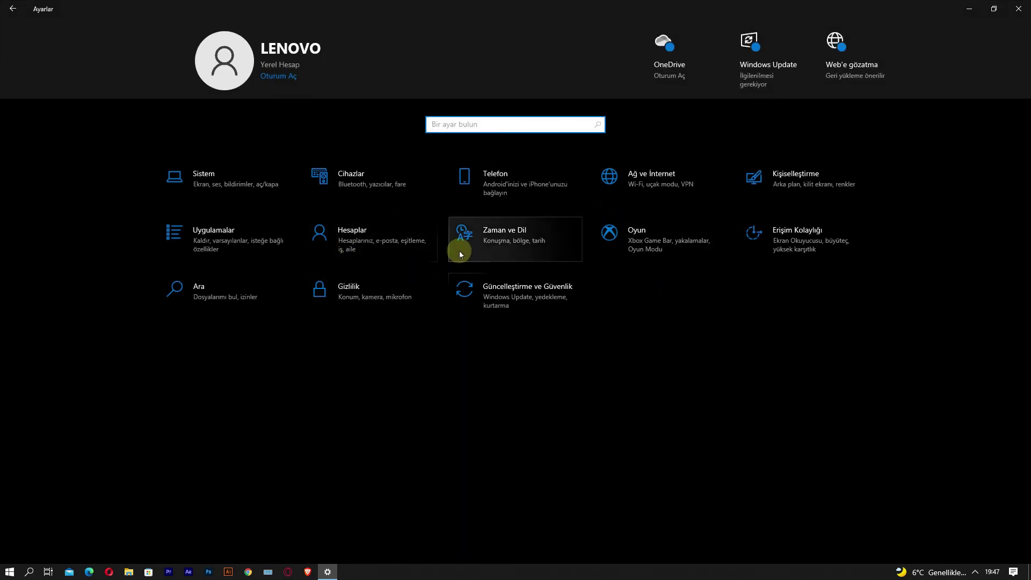
{"action": "left_click", "coordinate": [499, 296]}
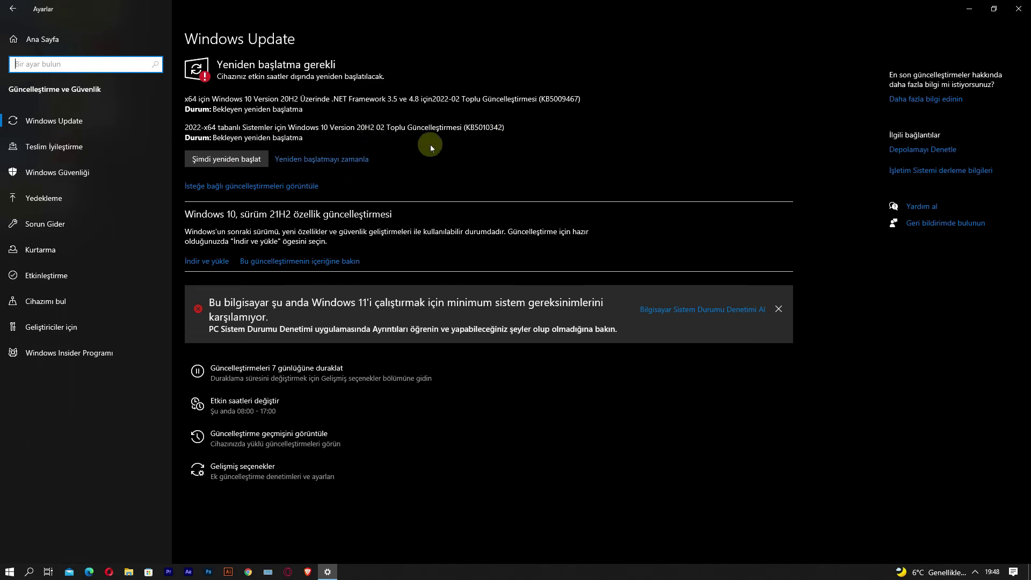
{"action": "left_click", "coordinate": [1018, 8]}
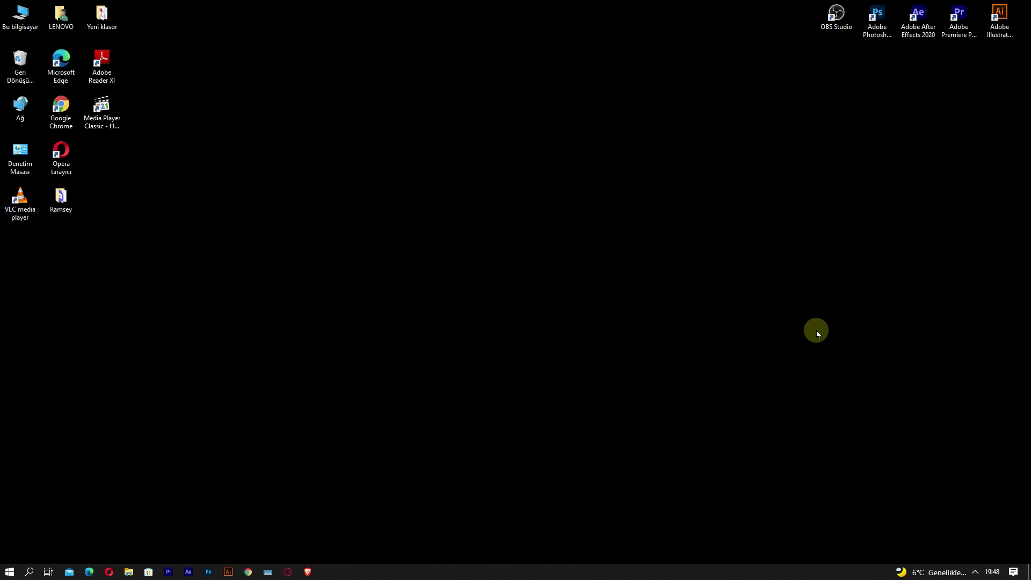
{"action": "left_click", "coordinate": [991, 572]}
{"action": "left_click", "coordinate": [976, 572]}
{"action": "left_click", "coordinate": [976, 572]}
{"action": "left_click", "coordinate": [976, 572]}
{"action": "left_click", "coordinate": [975, 572]}
{"action": "left_click", "coordinate": [975, 572]}
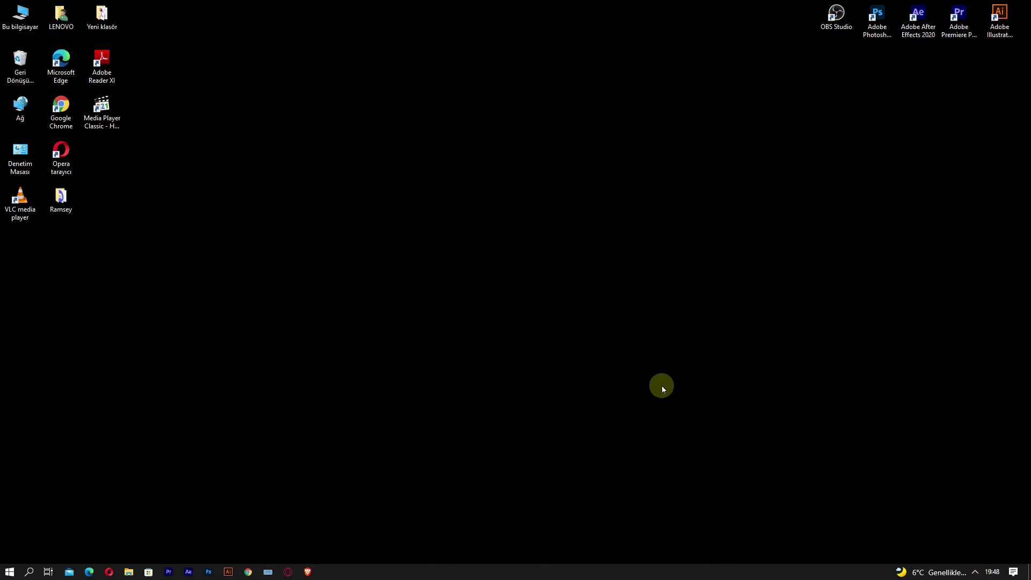